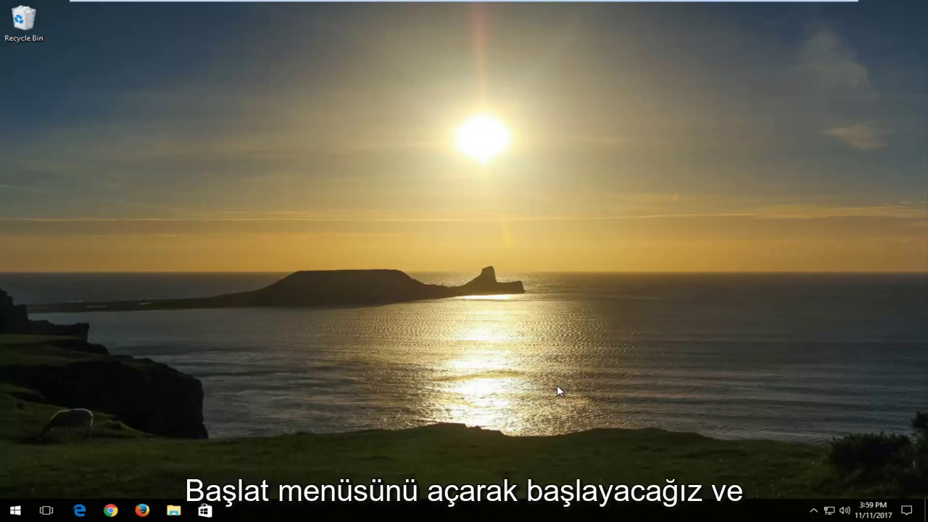
Open the Windows Start menu to search for a setting.
{"action": "left_click", "coordinate": [14, 510]}
Enable 'Show hidden files, folders, and drives' in File Explorer Options and apply it.
{"action": "type", "text": "folder options"}
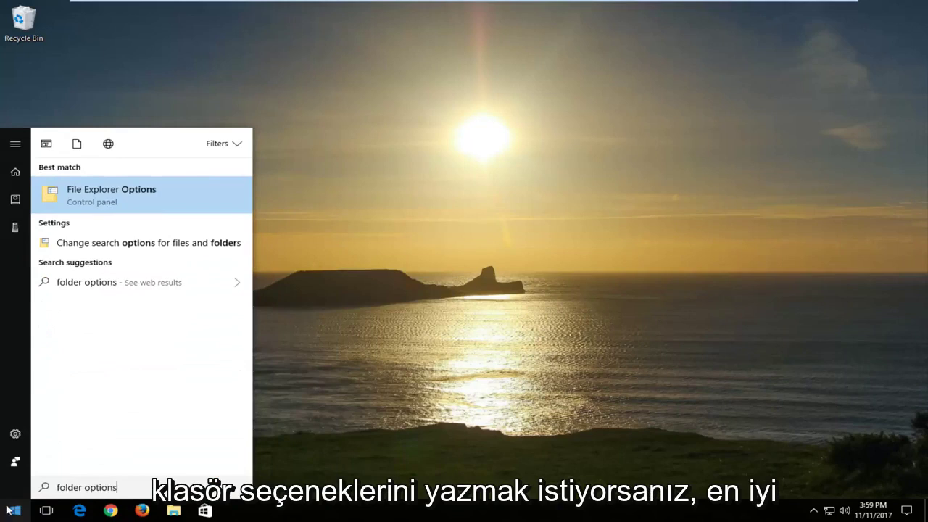
{"action": "left_click", "coordinate": [97, 199]}
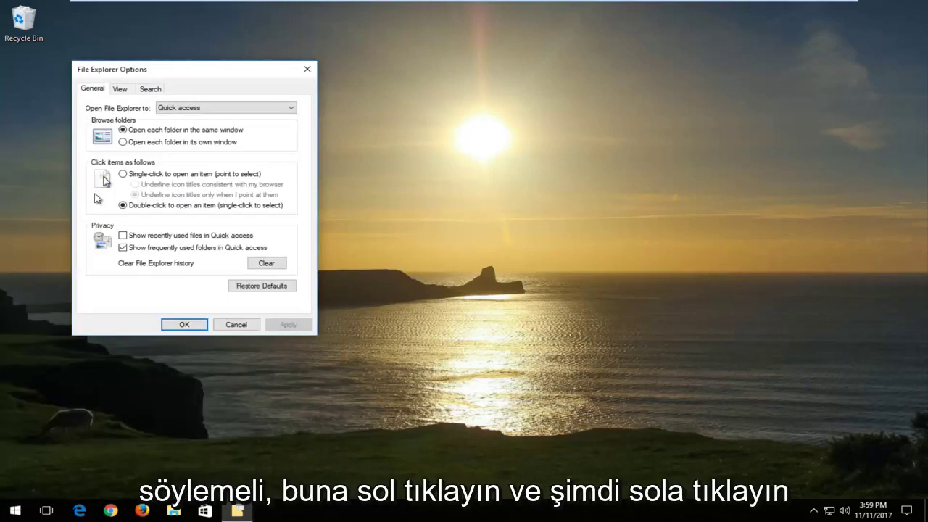
{"action": "left_click", "coordinate": [124, 93]}
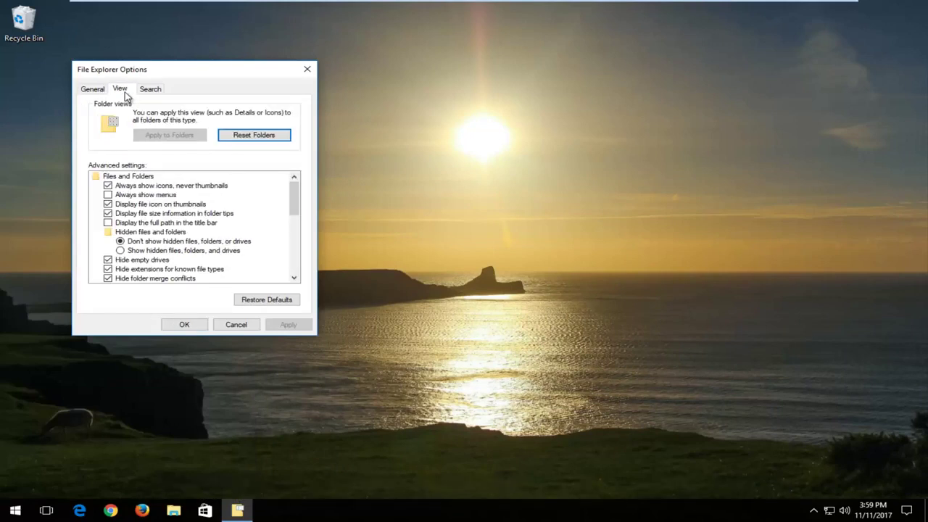
{"action": "left_click", "coordinate": [122, 251]}
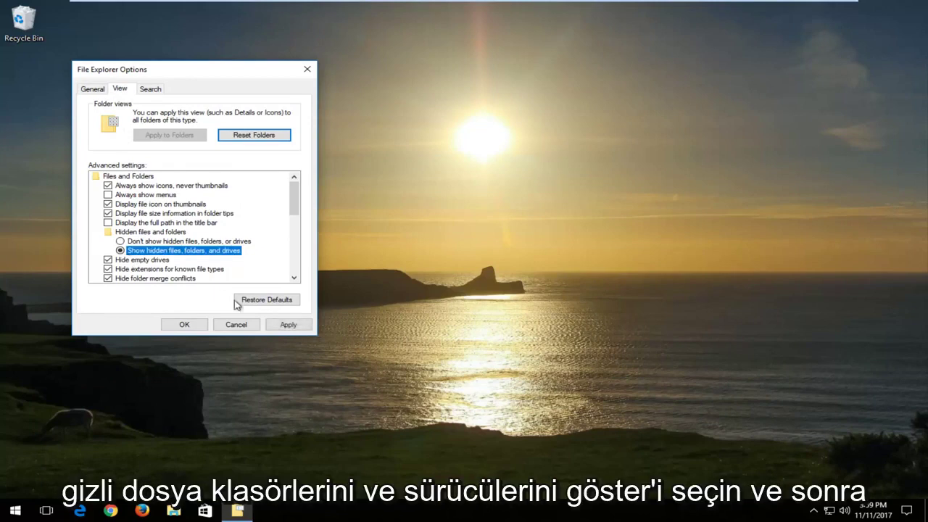
{"action": "left_click", "coordinate": [284, 324]}
{"action": "left_click", "coordinate": [182, 326]}
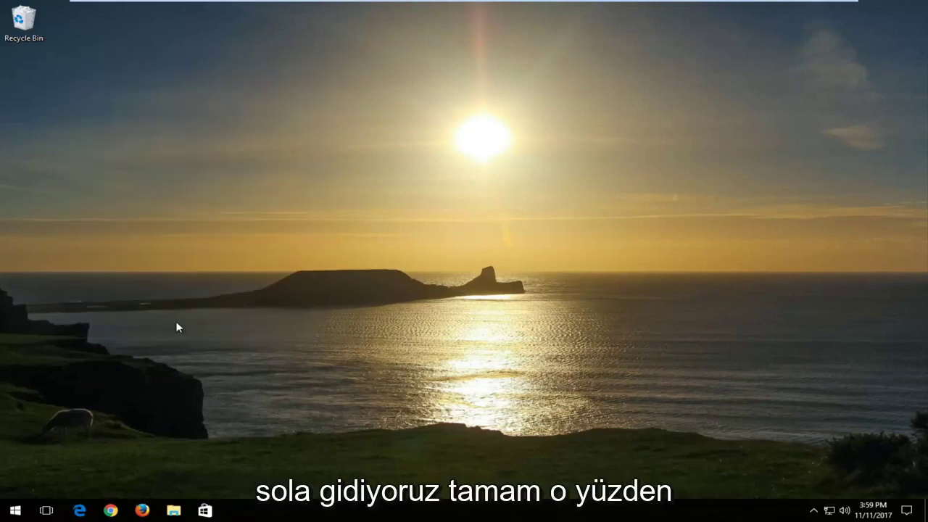
Open a new Chrome window and load google.com.
{"action": "left_click", "coordinate": [110, 510]}
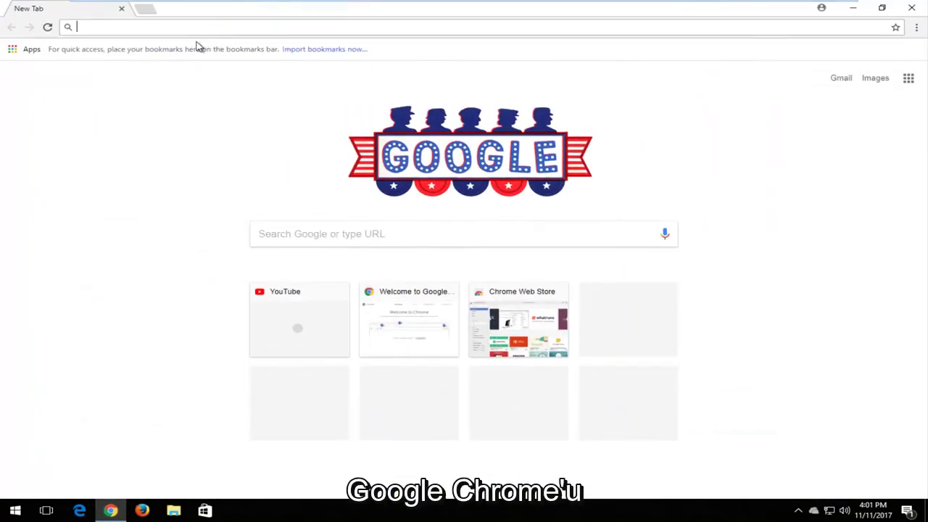
{"action": "type", "text": "google.com"}
{"action": "key", "text": "Return"}
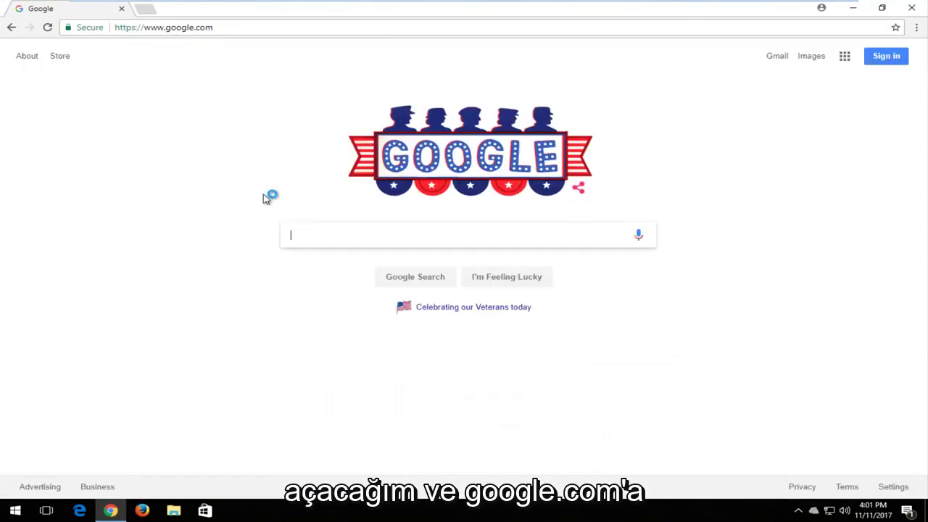
Search Google for 'vcruntime140.dll download'.
{"action": "type", "text": "vcrubnt"}
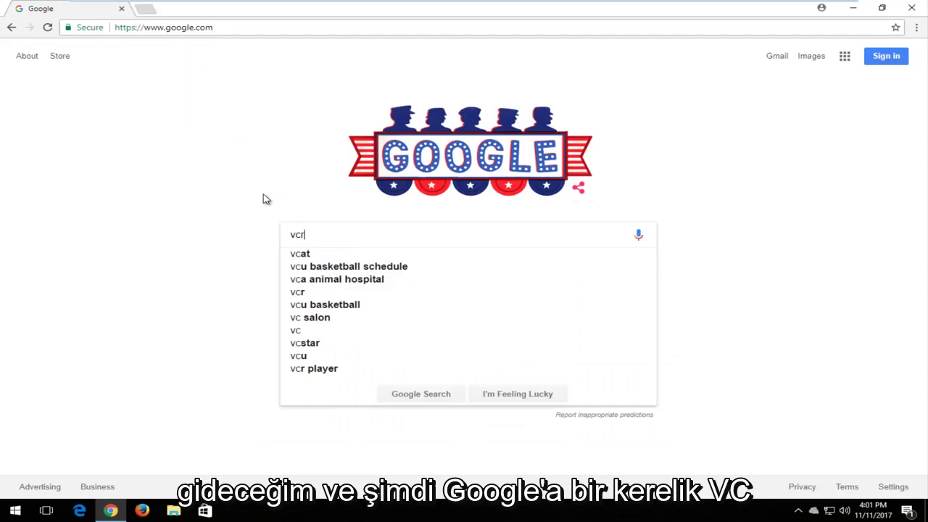
{"action": "key", "text": "BackSpace"}
{"action": "key", "text": "BackSpace"}
{"action": "key", "text": "BackSpace"}
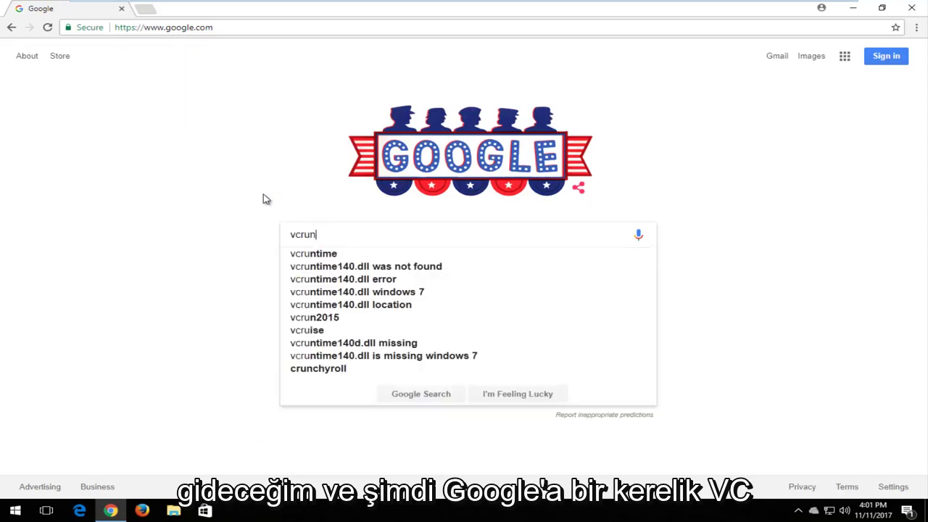
{"action": "type", "text": "ntime1"}
{"action": "type", "text": "40.dll d"}
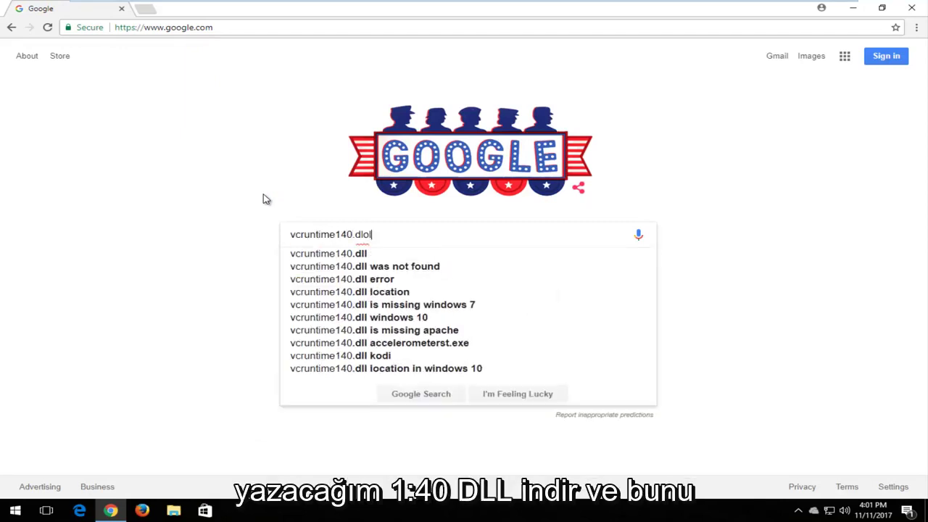
{"action": "type", "text": "ownload"}
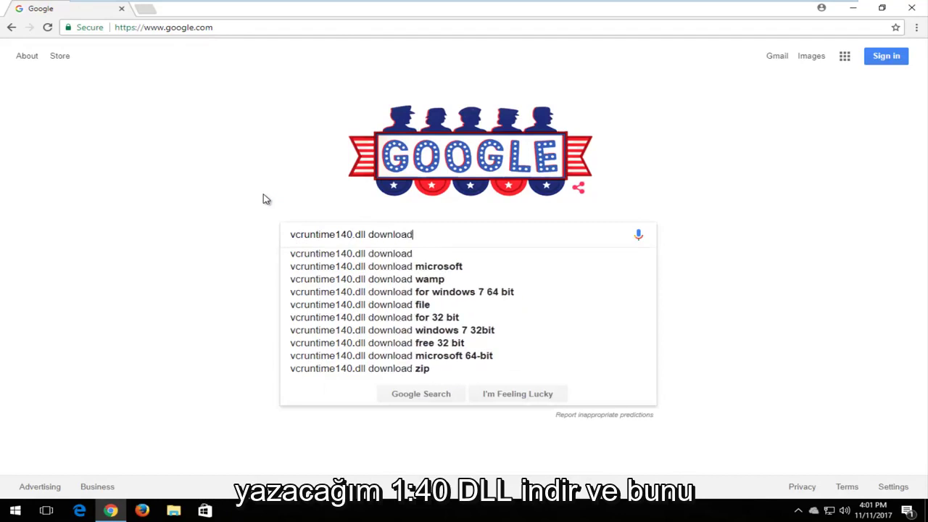
{"action": "key", "text": "Return"}
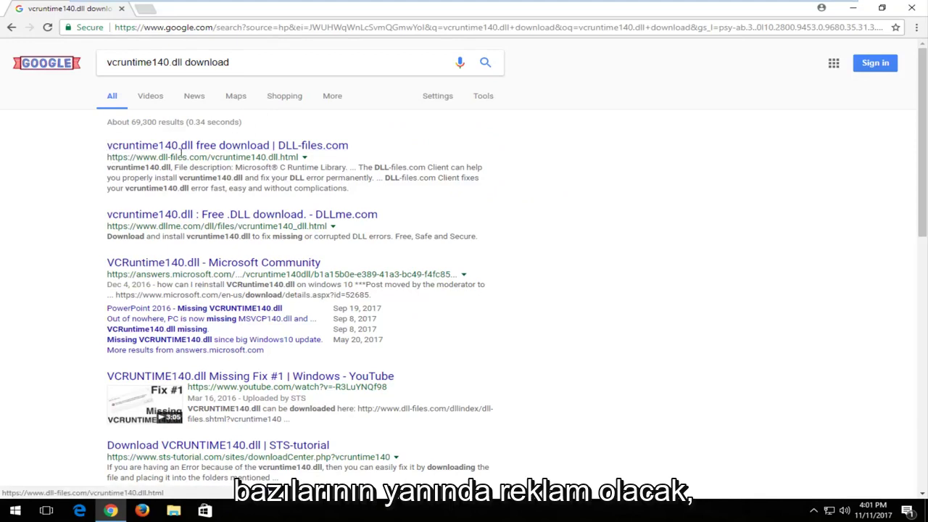
Open the DLL-files.com vcruntime140.dll result and scroll to its 7-version table.
{"action": "left_click_drag", "start_coordinate": [133, 158], "coordinate": [156, 158]}
{"action": "left_click", "coordinate": [174, 158]}
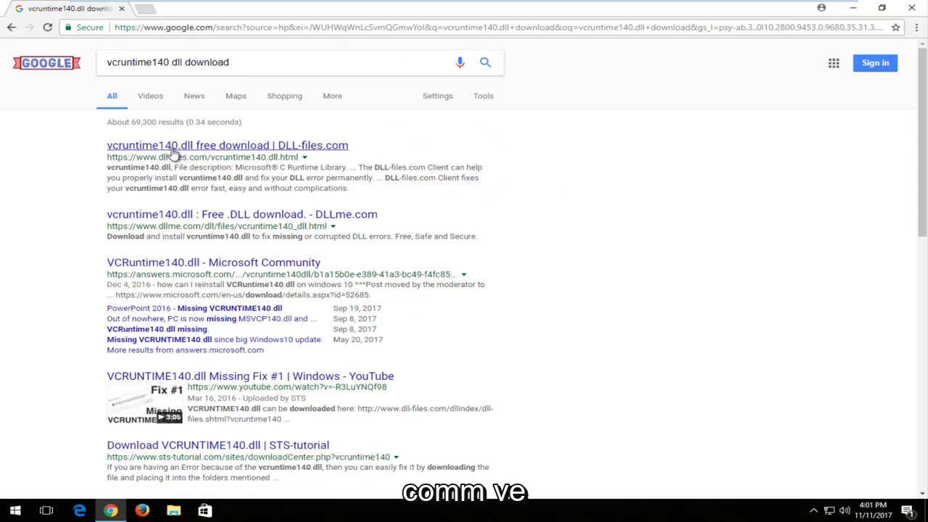
{"action": "left_click", "coordinate": [172, 148]}
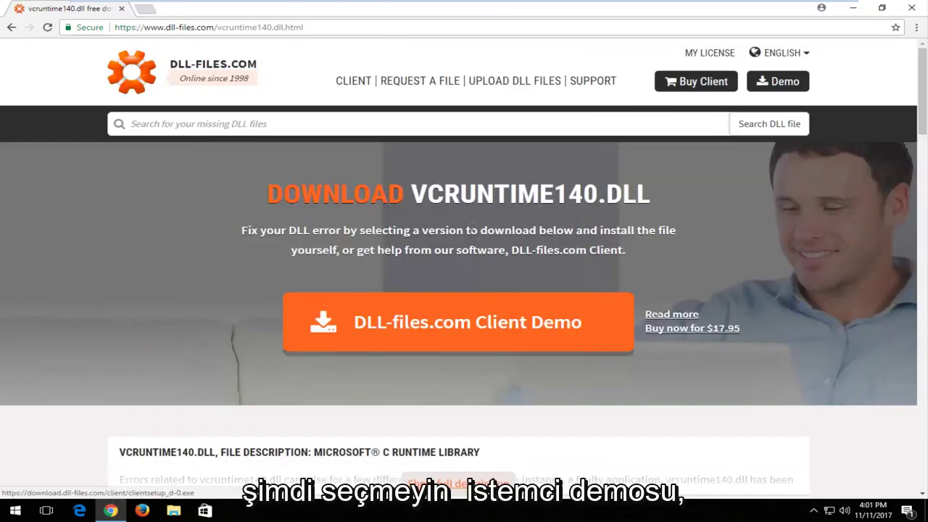
{"action": "scroll", "coordinate": [539, 230], "scroll_direction": "down", "scroll_amount": 5}
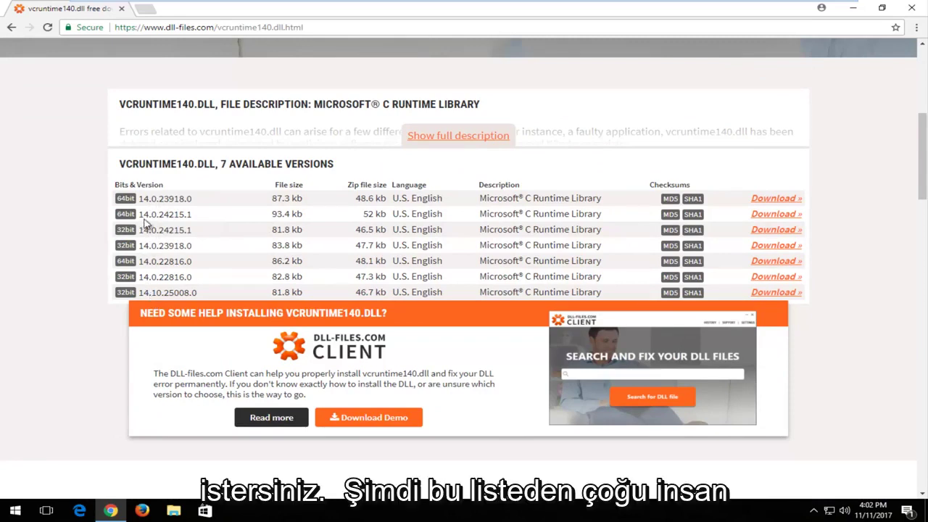
Download the 64bit 14.0.23918.0 vcruntime140.dll, saved as vcruntime140.zip.
{"action": "left_click", "coordinate": [119, 212]}
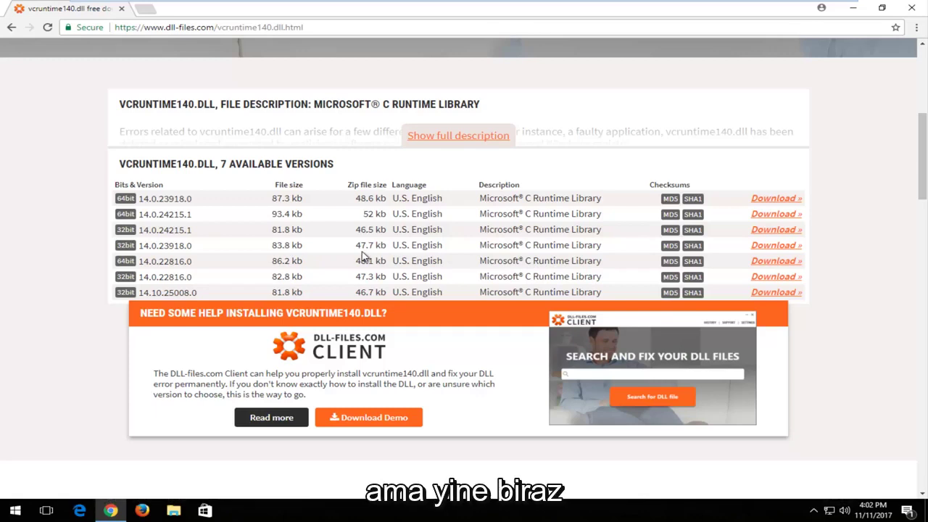
{"action": "left_click_drag", "start_coordinate": [363, 251], "coordinate": [397, 252]}
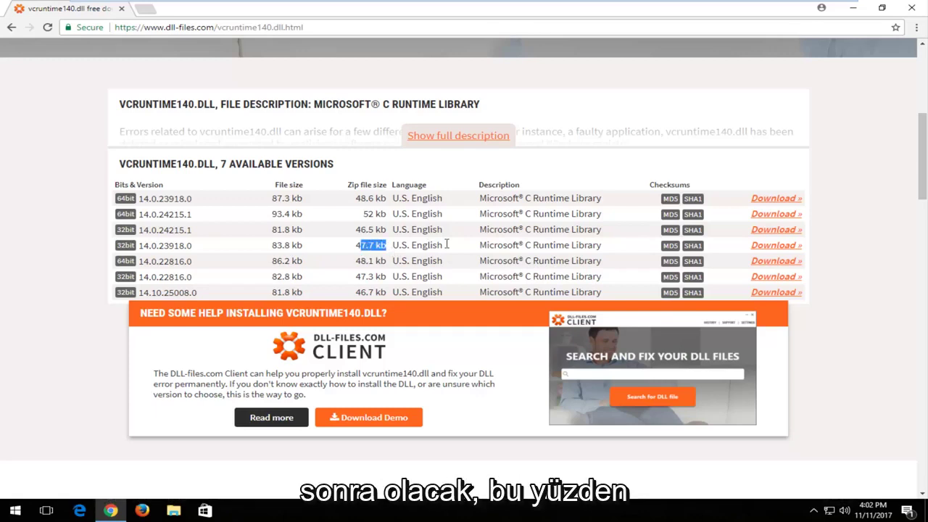
{"action": "left_click", "coordinate": [771, 200]}
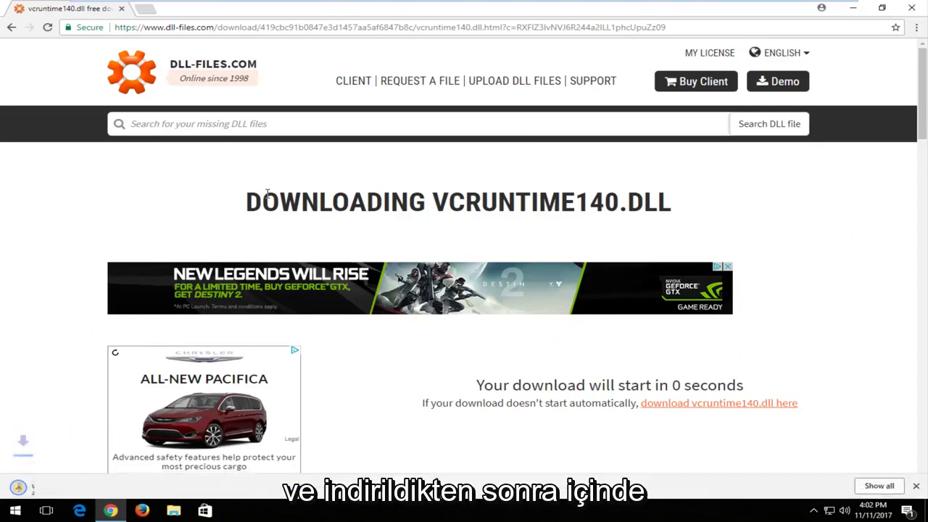
{"action": "scroll", "coordinate": [167, 283], "scroll_direction": "down", "scroll_amount": 5}
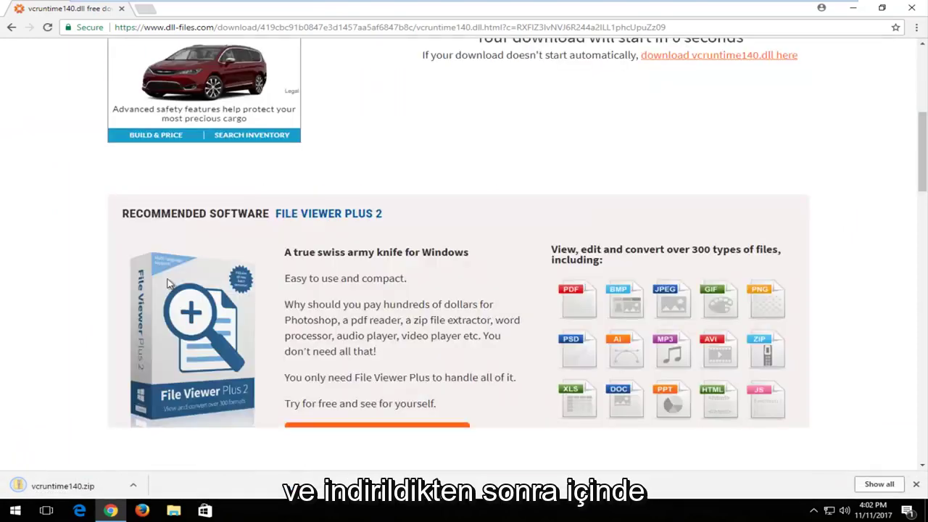
Show the downloaded vcruntime140.zip in its Downloads folder.
{"action": "left_click", "coordinate": [879, 483]}
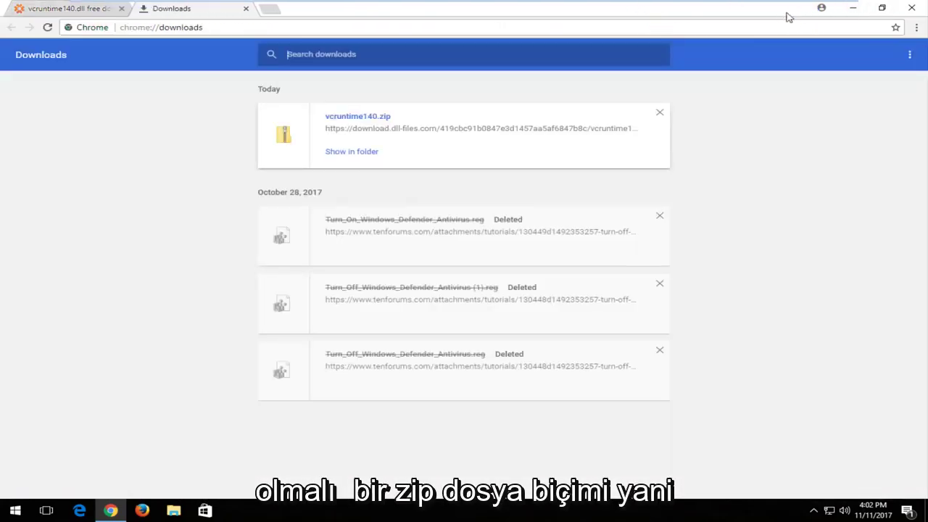
{"action": "double_click", "coordinate": [787, 13]}
{"action": "left_click", "coordinate": [580, 162]}
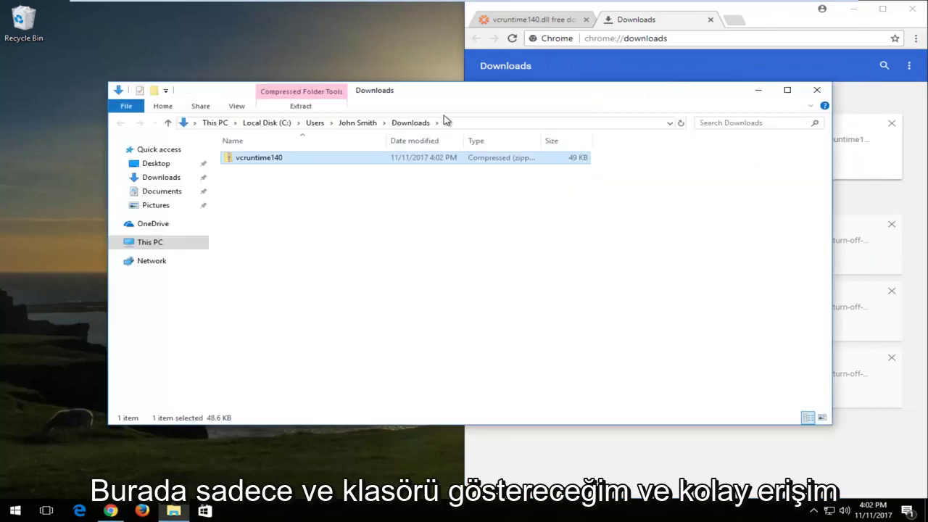
Move vcruntime140.zip onto the desktop and close Explorer and Chrome.
{"action": "left_click_drag", "start_coordinate": [508, 90], "coordinate": [632, 90]}
{"action": "left_click_drag", "start_coordinate": [377, 158], "coordinate": [168, 145]}
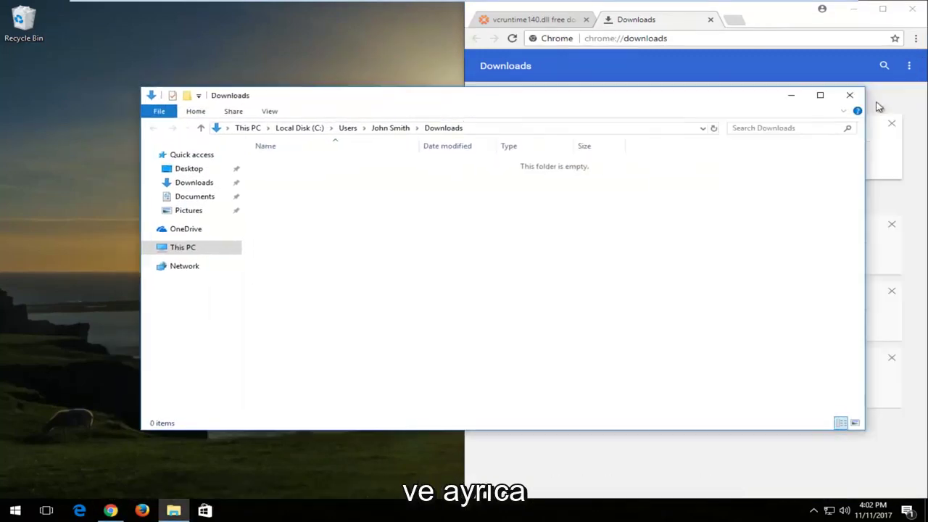
{"action": "left_click", "coordinate": [853, 95]}
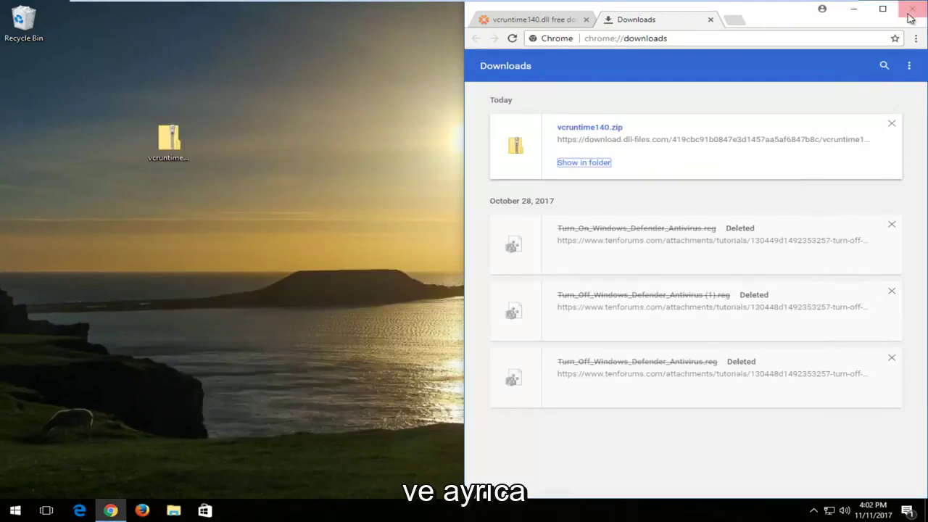
{"action": "left_click", "coordinate": [909, 15]}
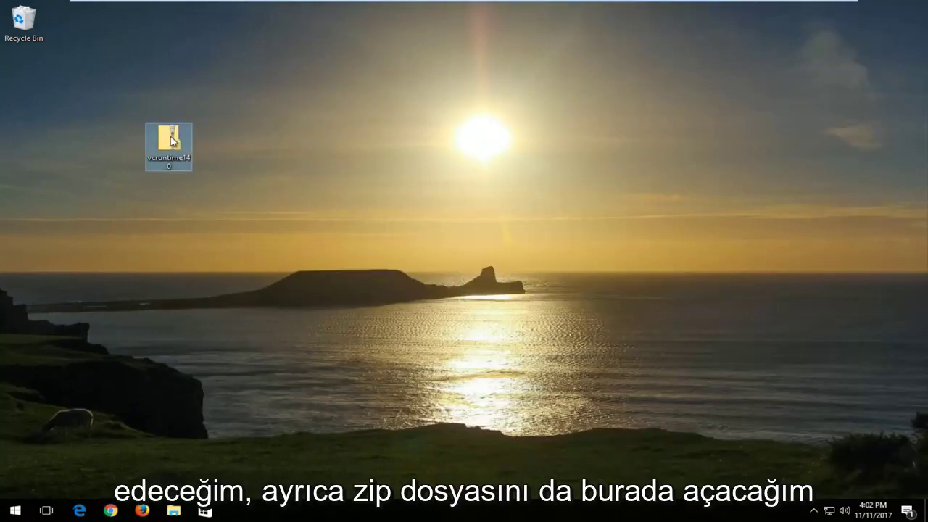
Extract vcruntime140.dll from the zip onto the desktop.
{"action": "left_click_drag", "start_coordinate": [174, 140], "coordinate": [39, 100]}
{"action": "double_click", "coordinate": [37, 91]}
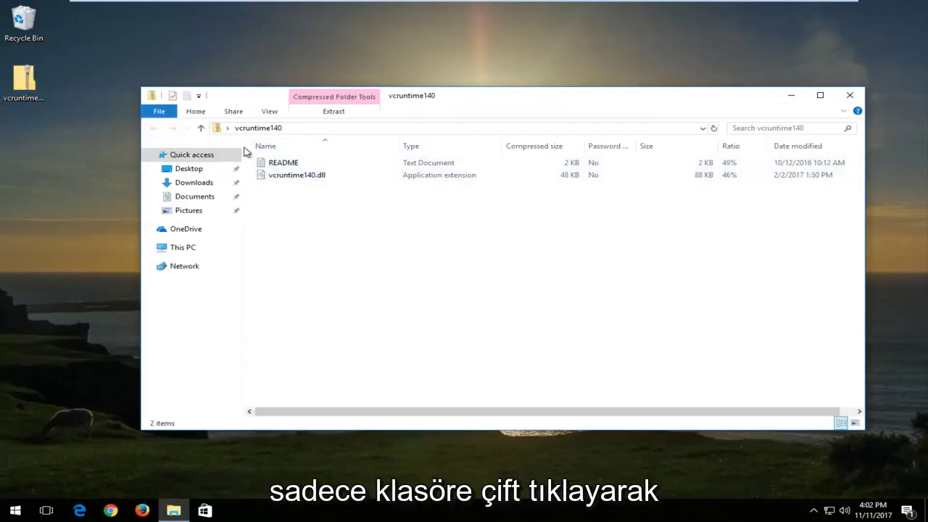
{"action": "left_click_drag", "start_coordinate": [279, 177], "coordinate": [80, 199]}
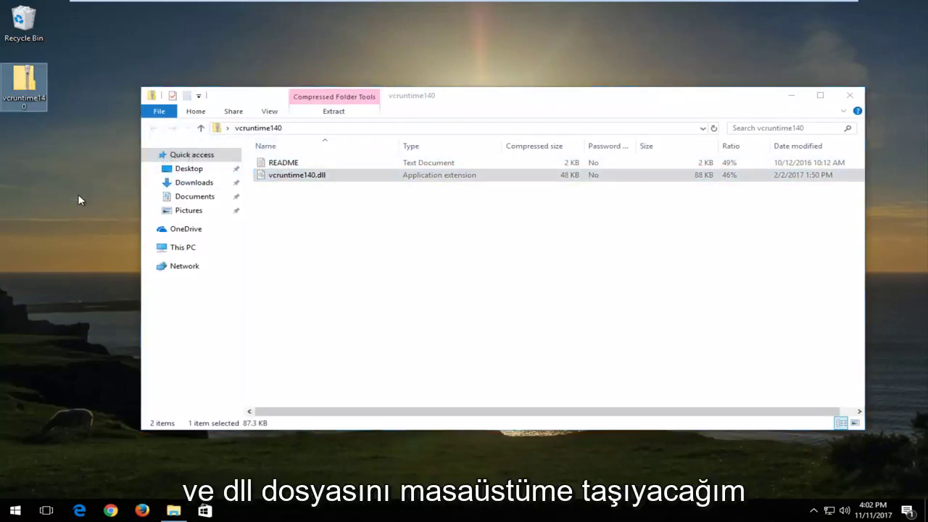
Delete vcruntime140.zip into the Recycle Bin and tidy the dll icon.
{"action": "left_click", "coordinate": [851, 96]}
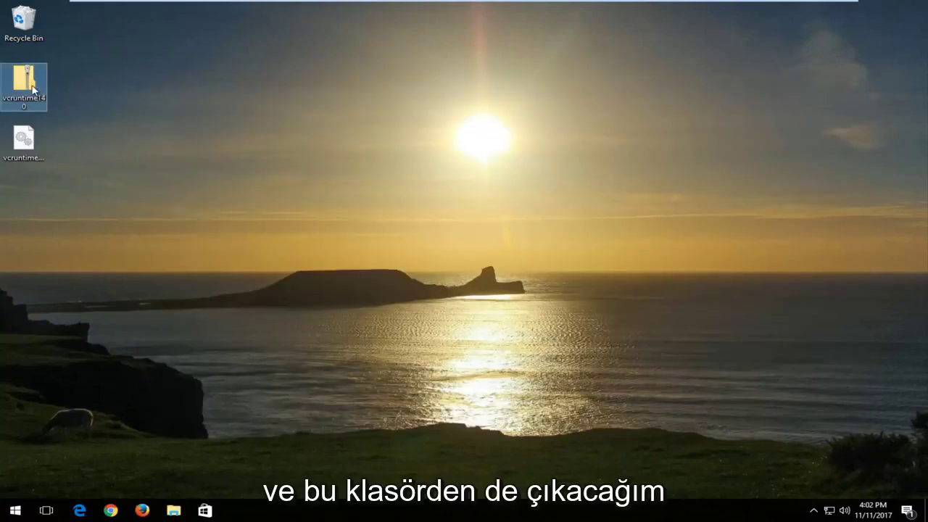
{"action": "left_click_drag", "start_coordinate": [29, 87], "coordinate": [24, 20]}
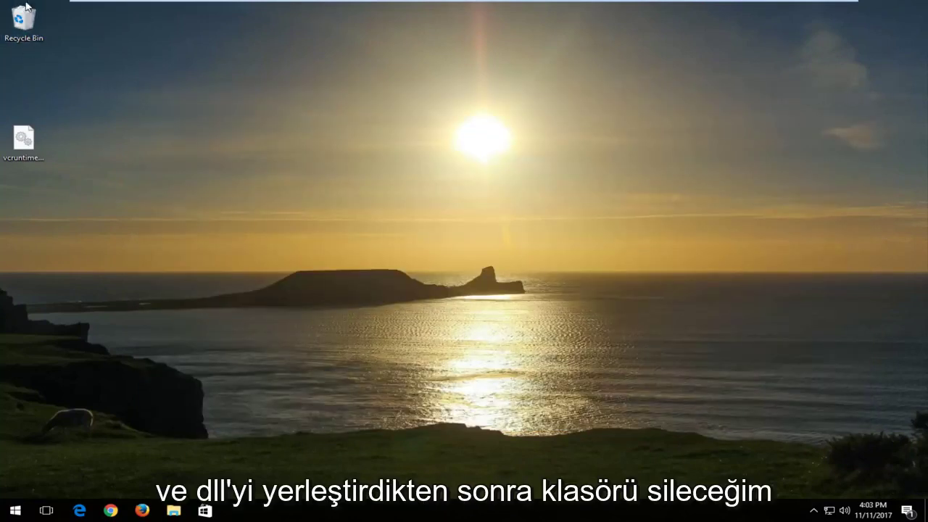
{"action": "left_click_drag", "start_coordinate": [42, 145], "coordinate": [87, 91]}
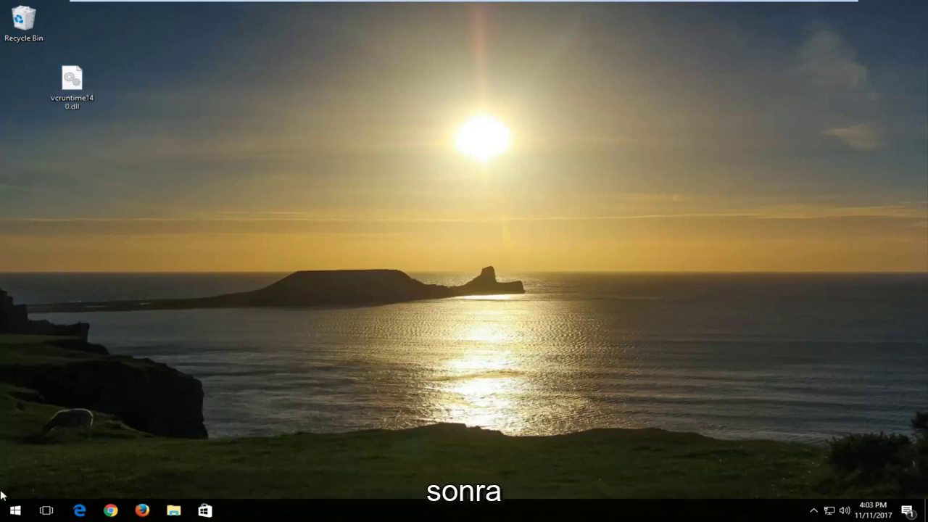
Open This PC from a Start menu search for 'this pc'.
{"action": "left_click", "coordinate": [14, 509]}
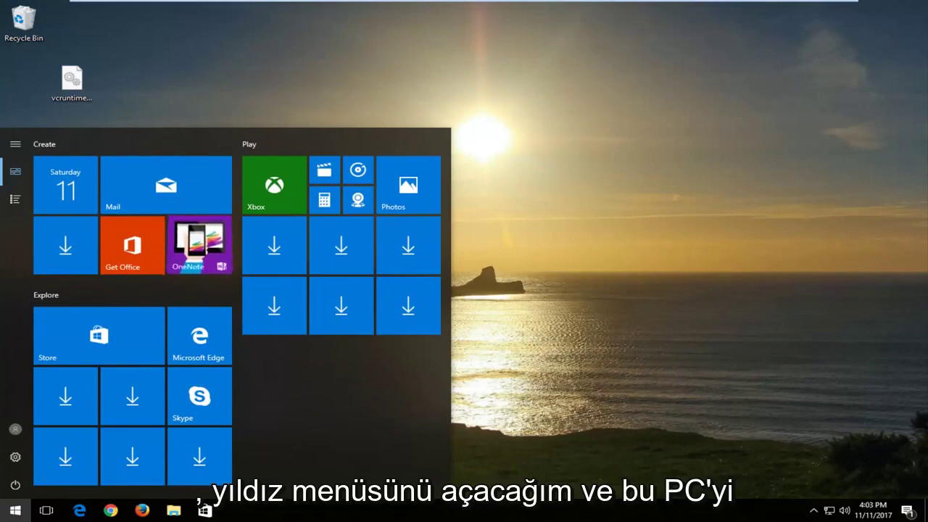
{"action": "type", "text": "this pc"}
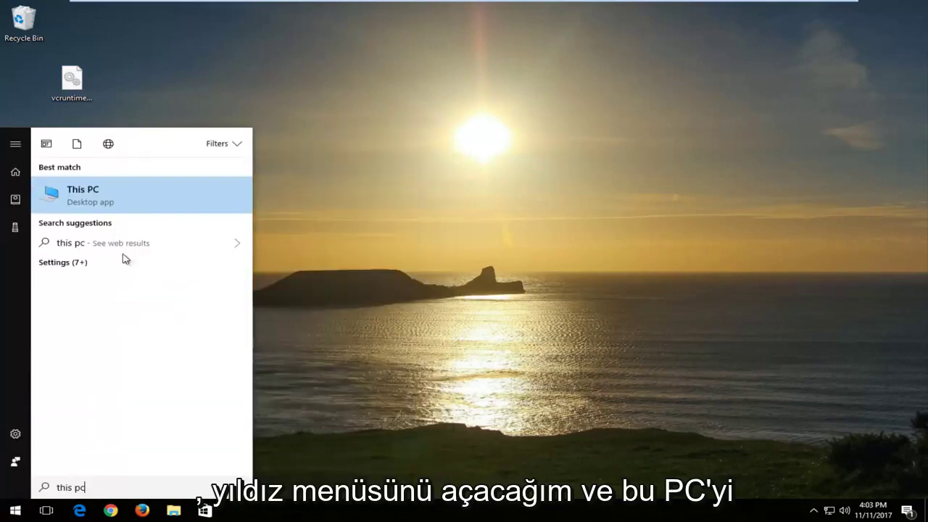
{"action": "left_click", "coordinate": [137, 205]}
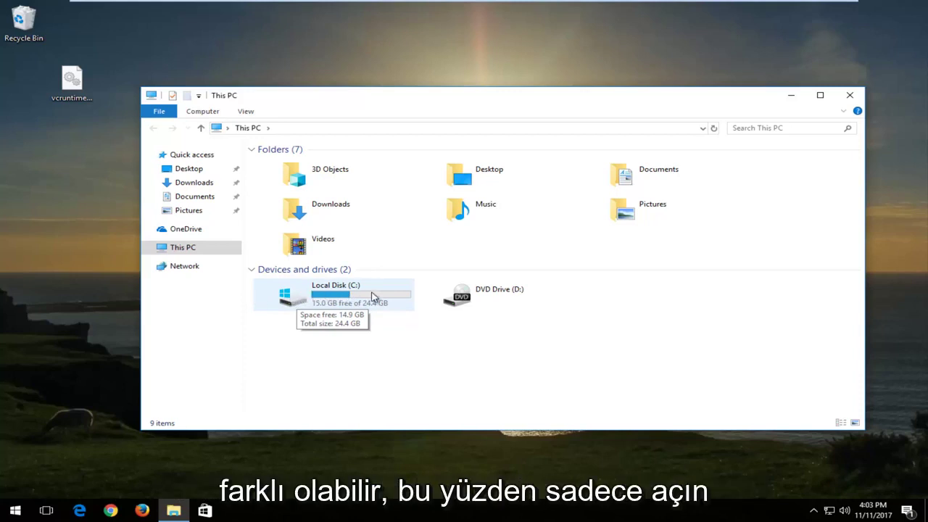
Browse to Local Disk (C:) > Windows and select the System32 folder.
{"action": "double_click", "coordinate": [307, 299]}
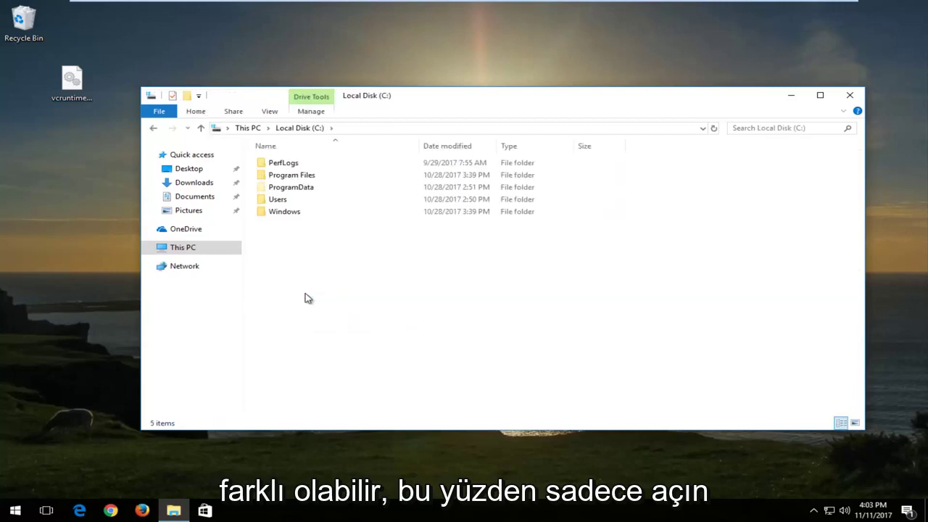
{"action": "double_click", "coordinate": [281, 213]}
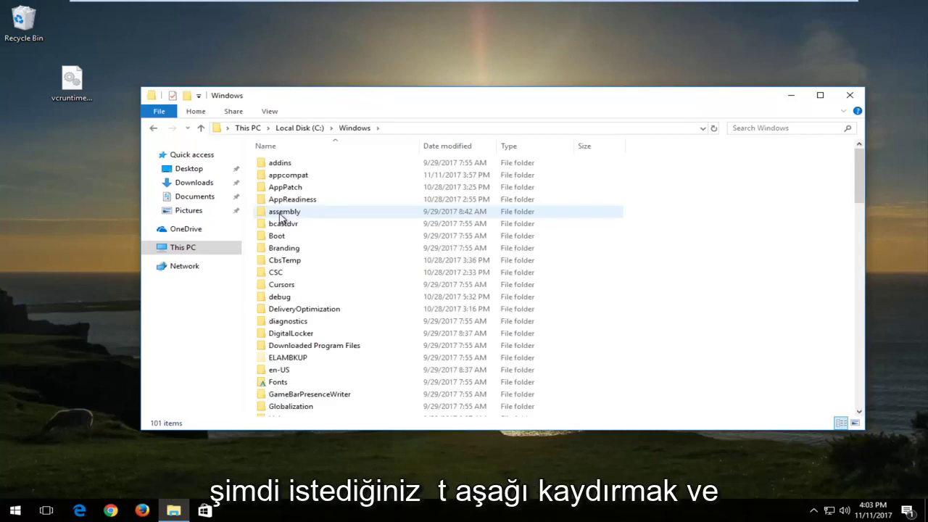
{"action": "scroll", "coordinate": [300, 259], "scroll_direction": "down", "scroll_amount": 12}
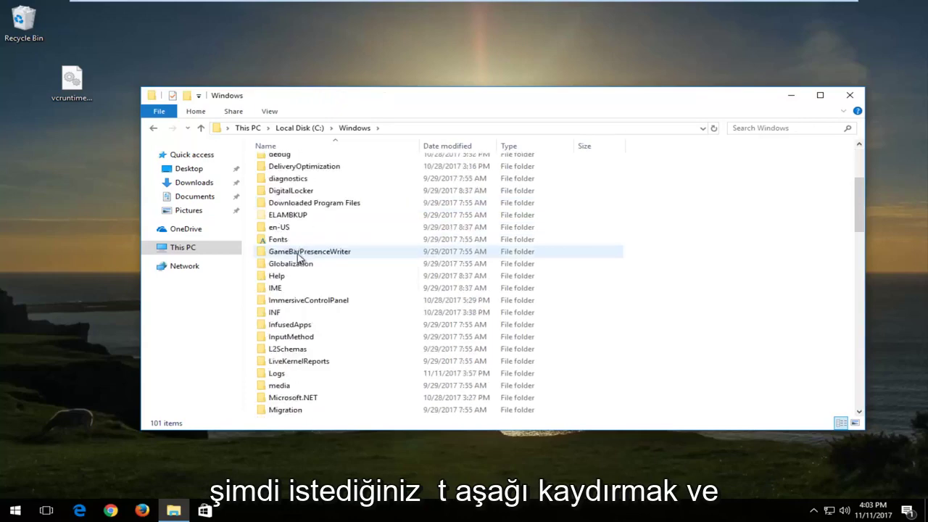
{"action": "scroll", "coordinate": [292, 262], "scroll_direction": "down", "scroll_amount": 3}
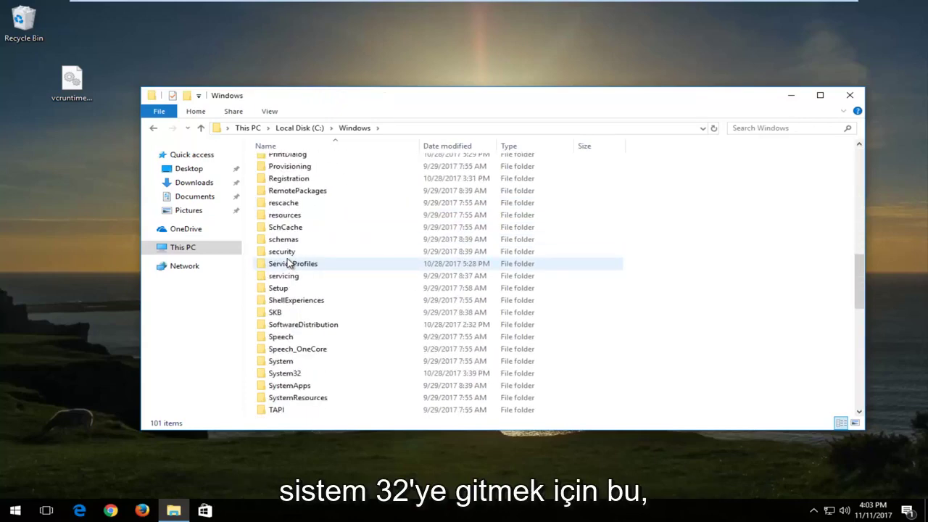
{"action": "left_click", "coordinate": [283, 338]}
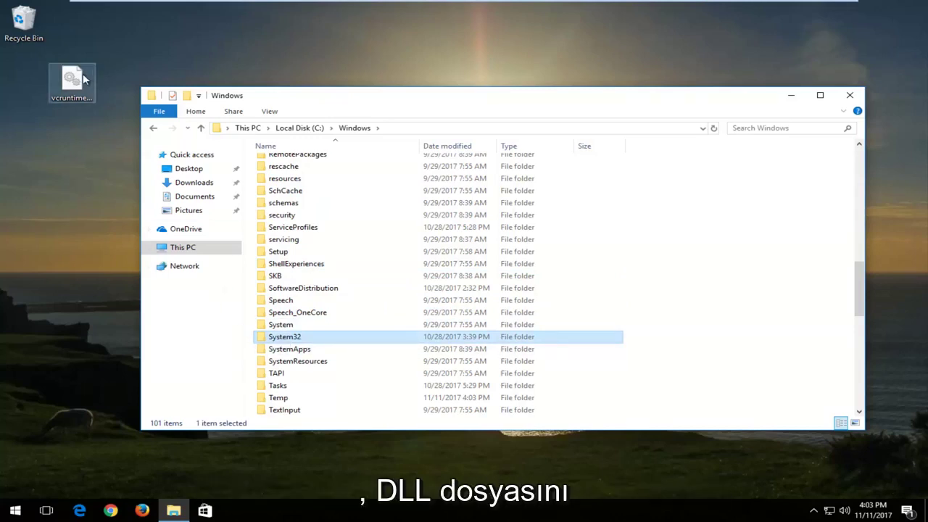
Move vcruntime140.dll into System32, granting administrator permission.
{"action": "left_click_drag", "start_coordinate": [72, 81], "coordinate": [274, 338]}
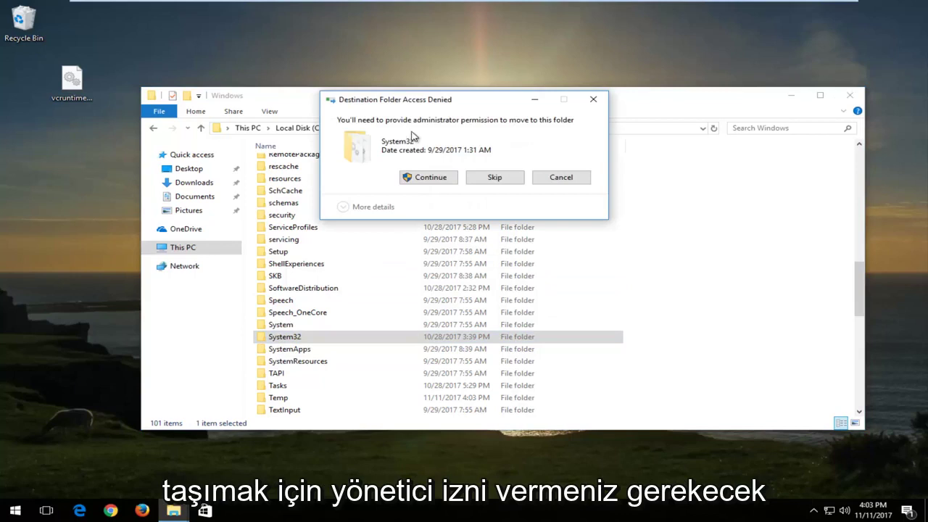
{"action": "left_click", "coordinate": [422, 181]}
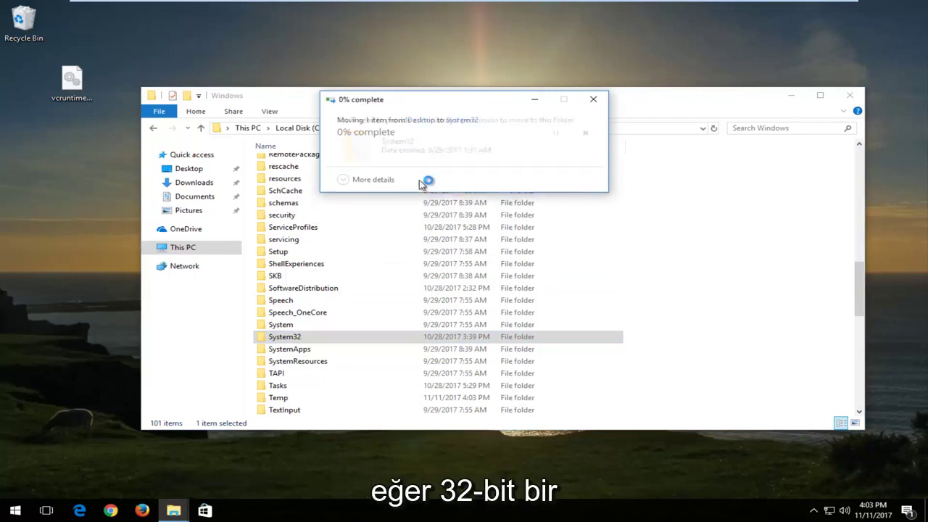